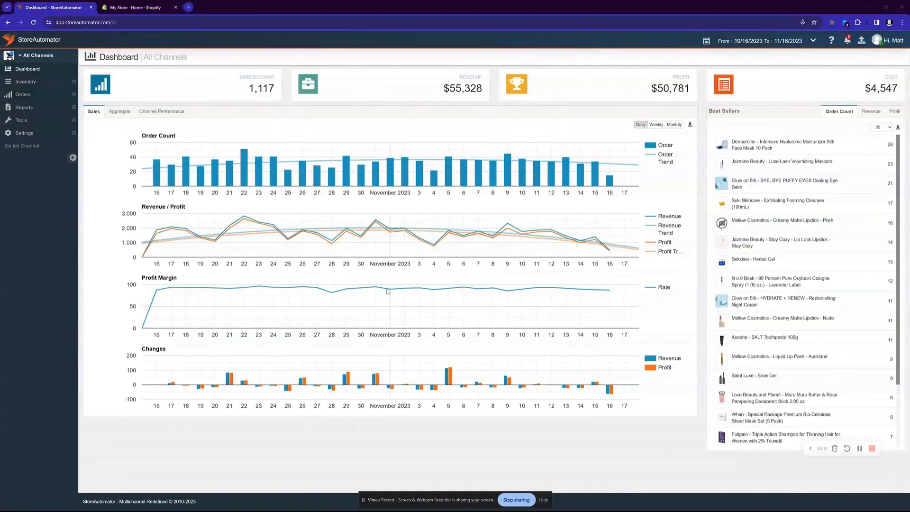
Open the Templates page in the StoreAutomator settings
{"action": "mouse_move", "coordinate": [290, 245]}
{"action": "left_click", "coordinate": [74, 134]}
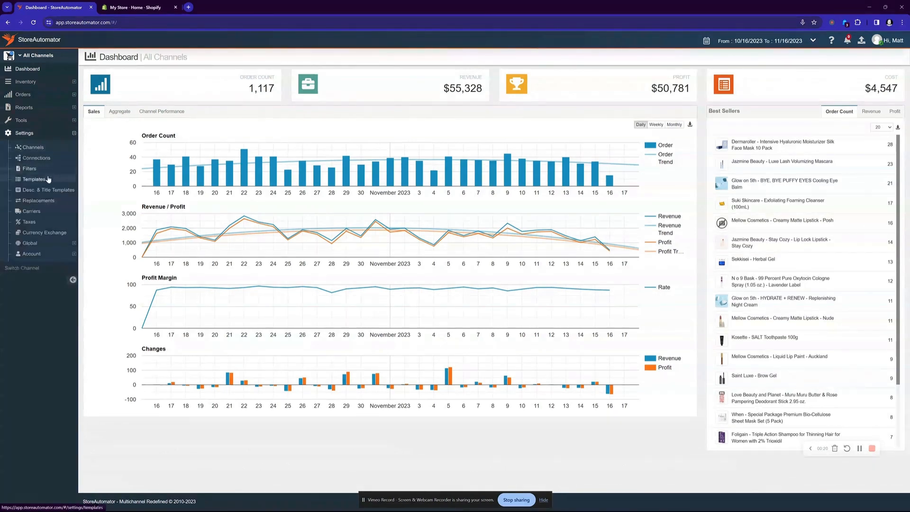
{"action": "left_click", "coordinate": [48, 180]}
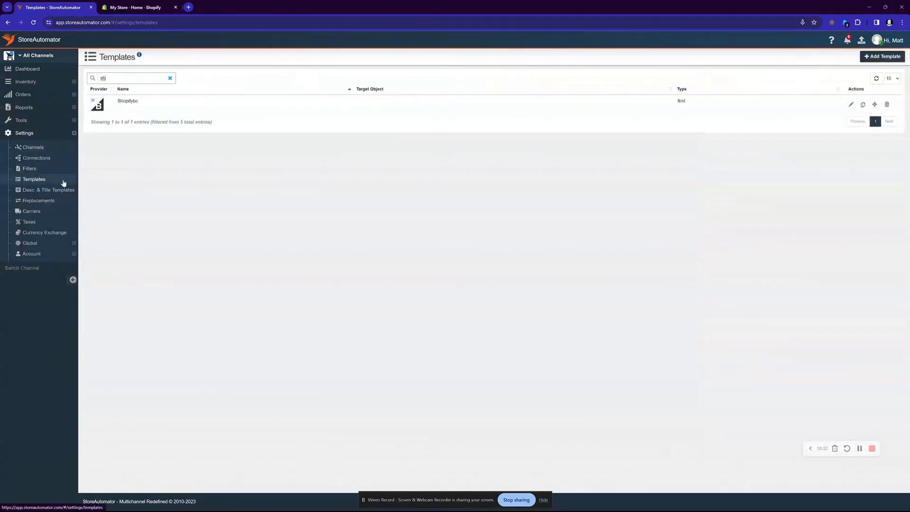
Create a new Shopify template named Shopify and open it for editing
{"action": "left_click", "coordinate": [877, 56]}
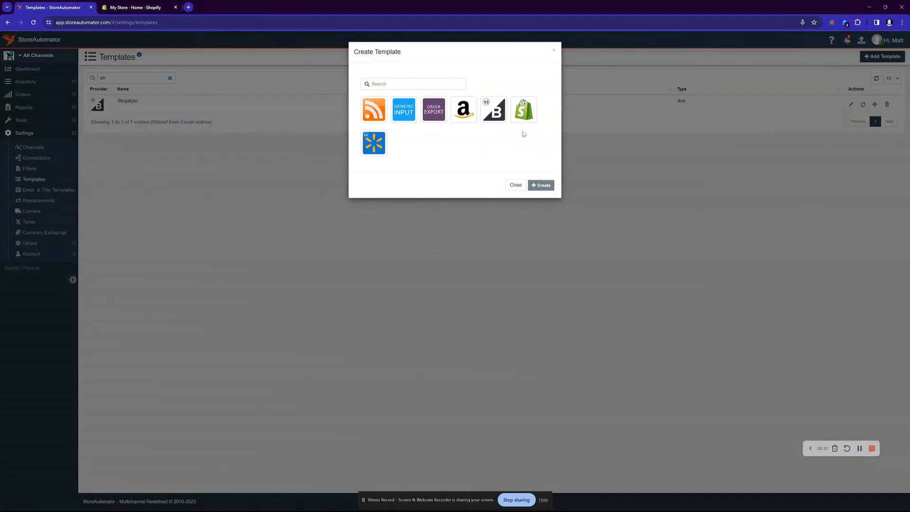
{"action": "left_click", "coordinate": [522, 116]}
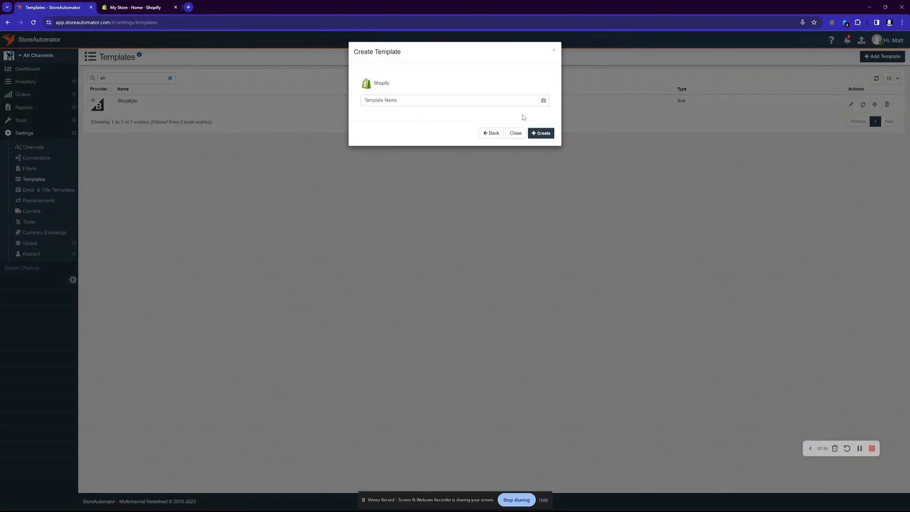
{"action": "left_click", "coordinate": [437, 98]}
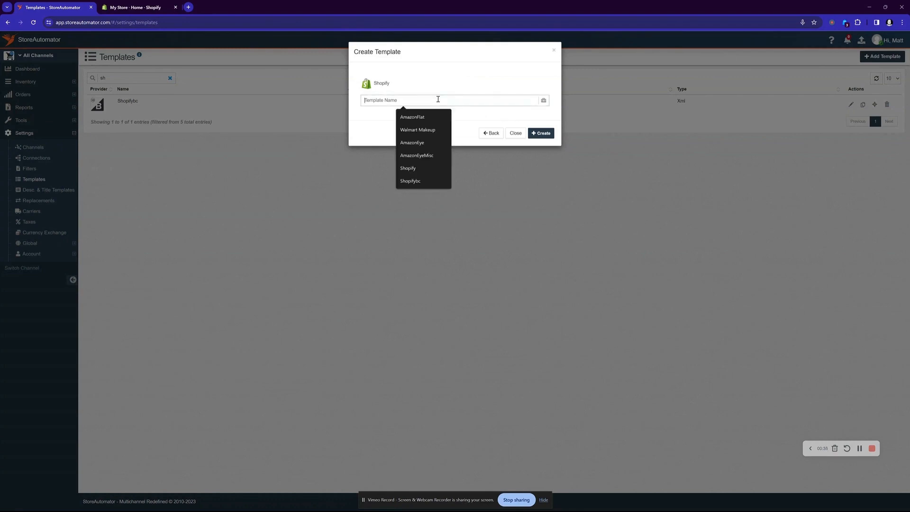
{"action": "left_click", "coordinate": [421, 166]}
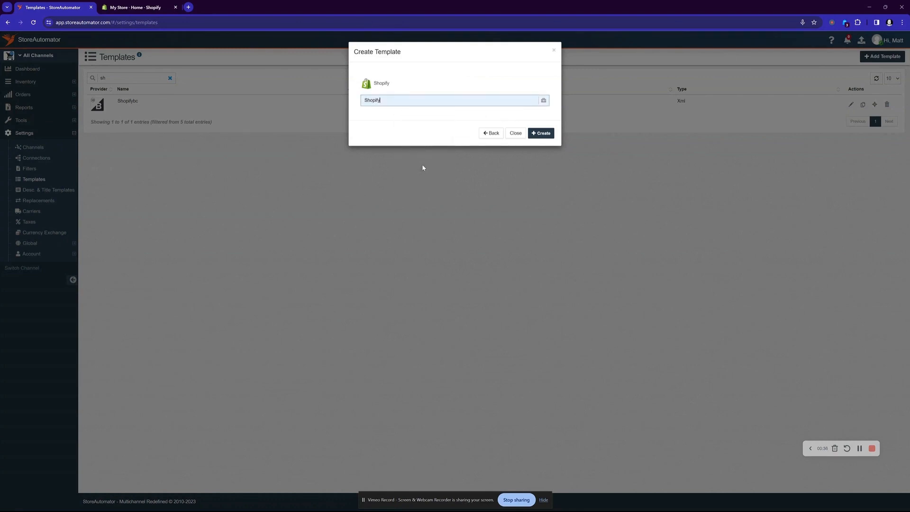
{"action": "left_click", "coordinate": [540, 133]}
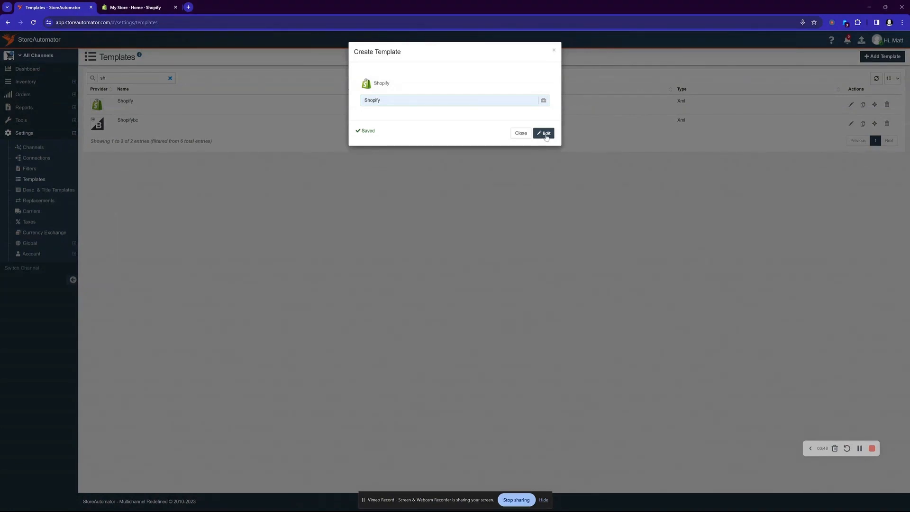
{"action": "left_click", "coordinate": [545, 135]}
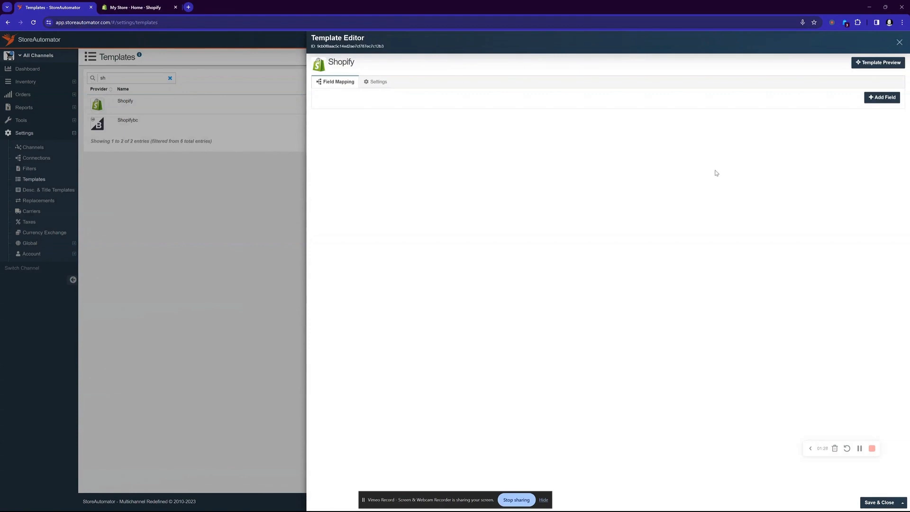
Add a field mapping targeting product.vendor and choose Product as the first part of its source field
{"action": "left_click", "coordinate": [879, 98]}
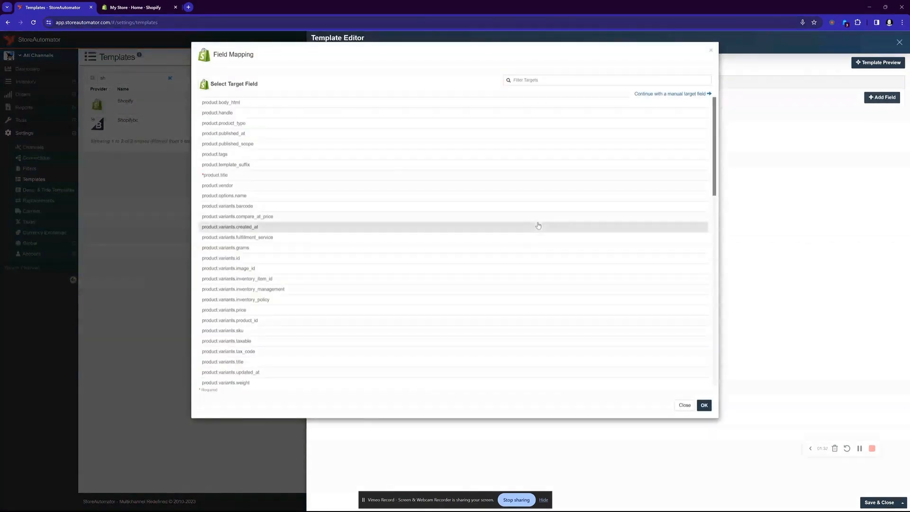
{"action": "left_click", "coordinate": [317, 187]}
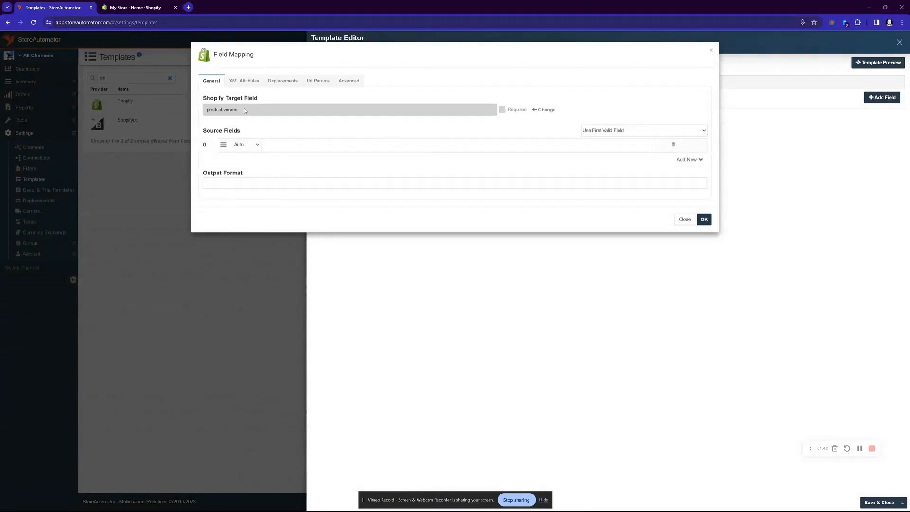
{"action": "left_click", "coordinate": [277, 144]}
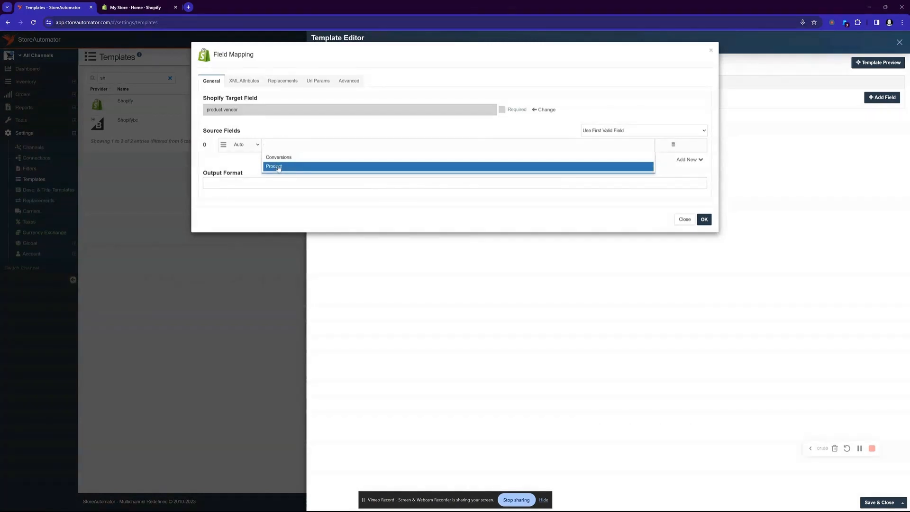
{"action": "left_click", "coordinate": [279, 167]}
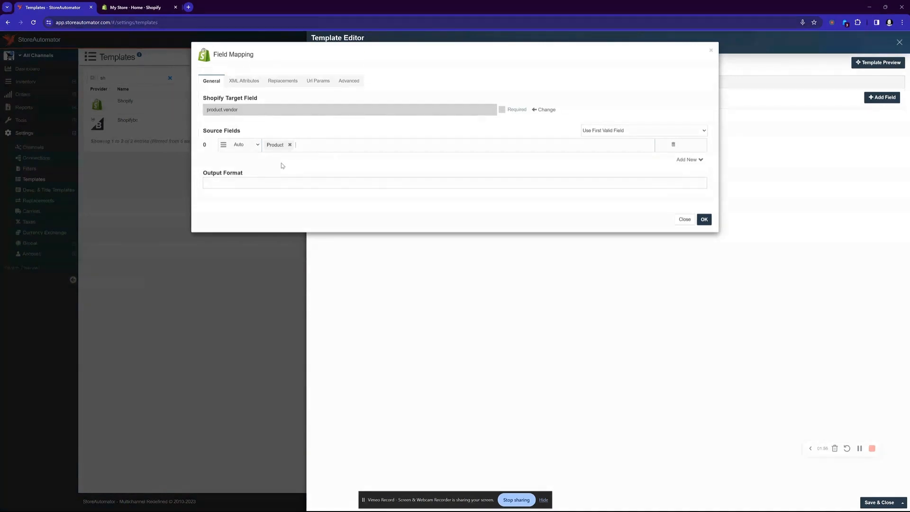
{"action": "type", "text": "v"}
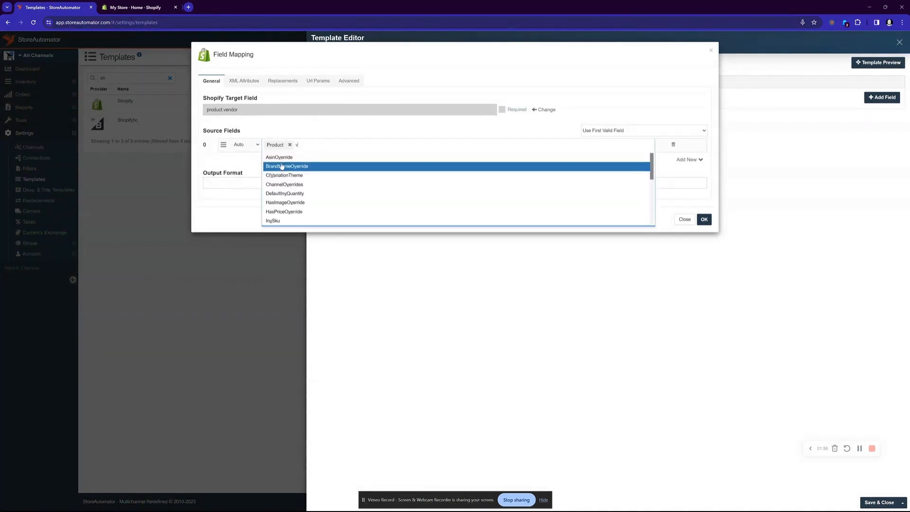
{"action": "type", "text": "end"}
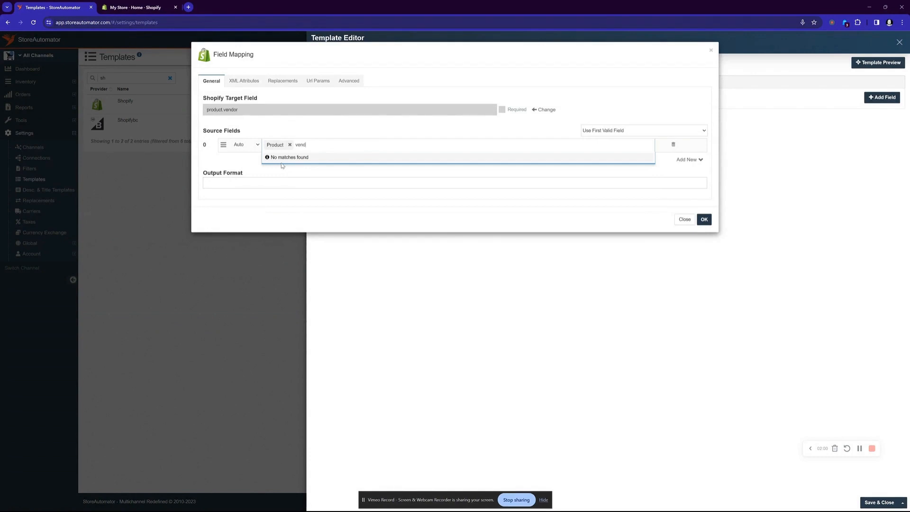
{"action": "key", "text": "BackSpace"}
{"action": "key", "text": "BackSpace"}
{"action": "key", "text": "BackSpace"}
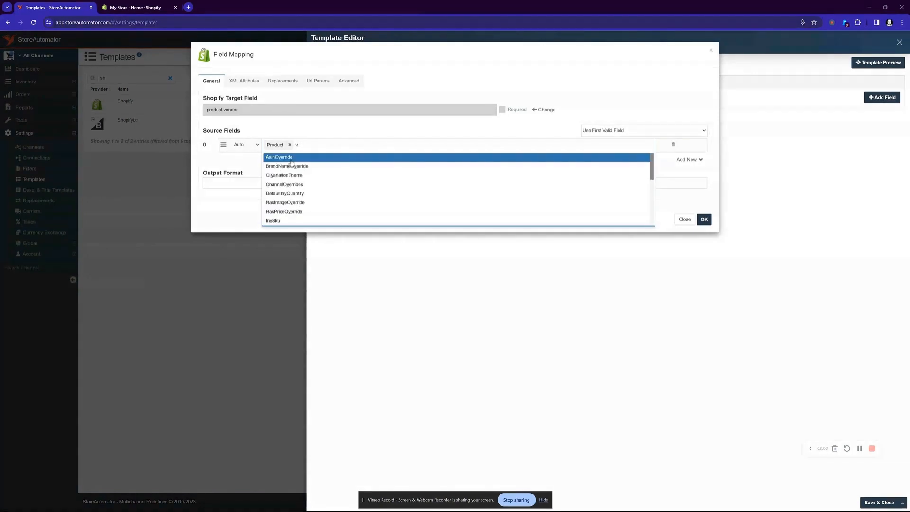
{"action": "key", "text": "BackSpace"}
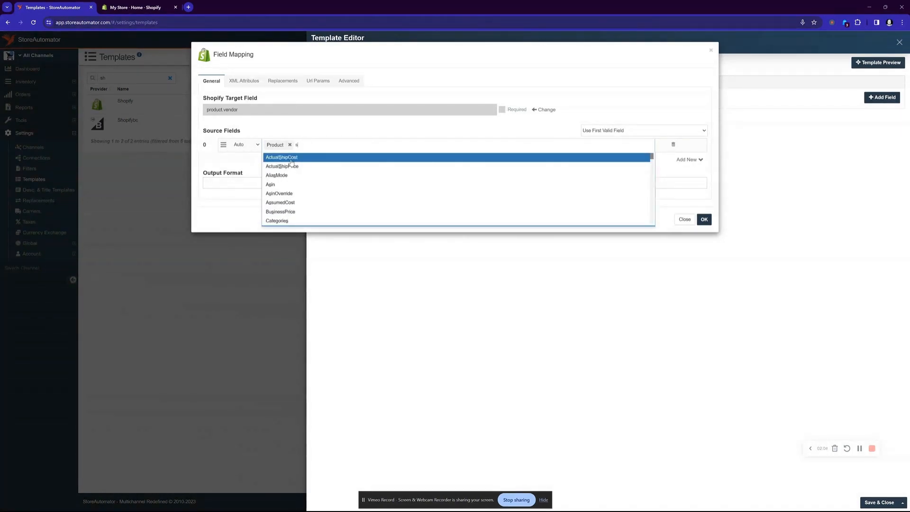
Complete the product.vendor source field with SupplierName and confirm the mapping
{"action": "type", "text": "sup"}
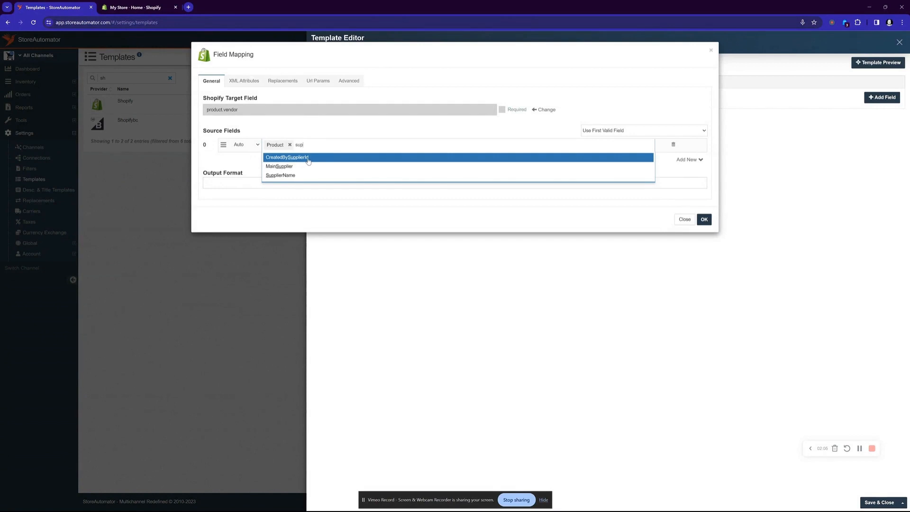
{"action": "left_click", "coordinate": [297, 177]}
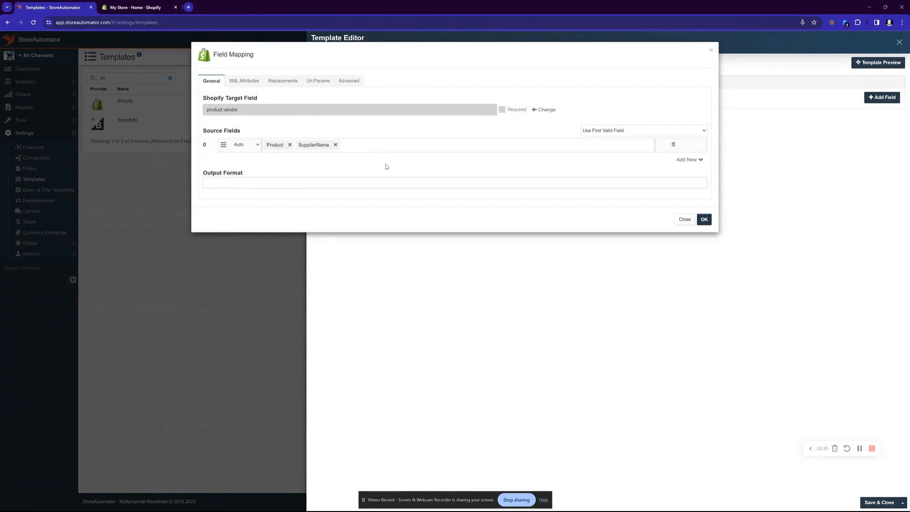
{"action": "left_click", "coordinate": [703, 219]}
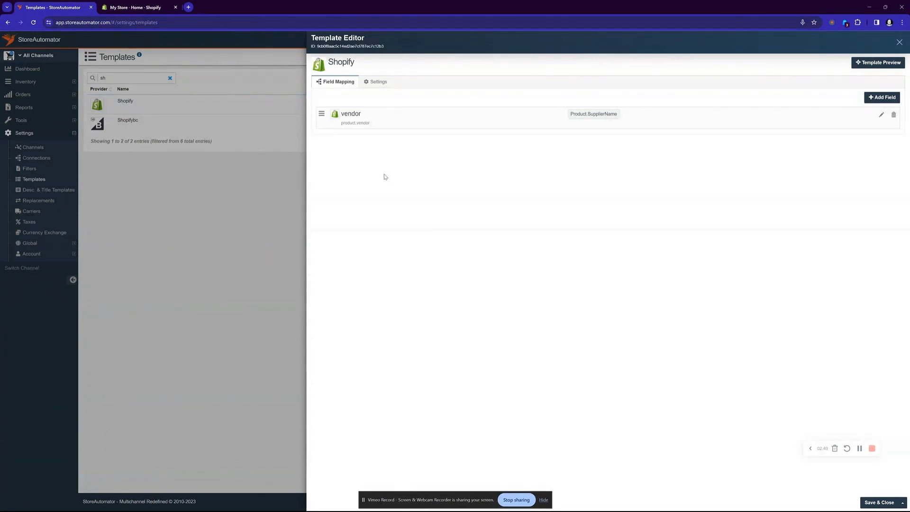
{"action": "left_click", "coordinate": [877, 97]}
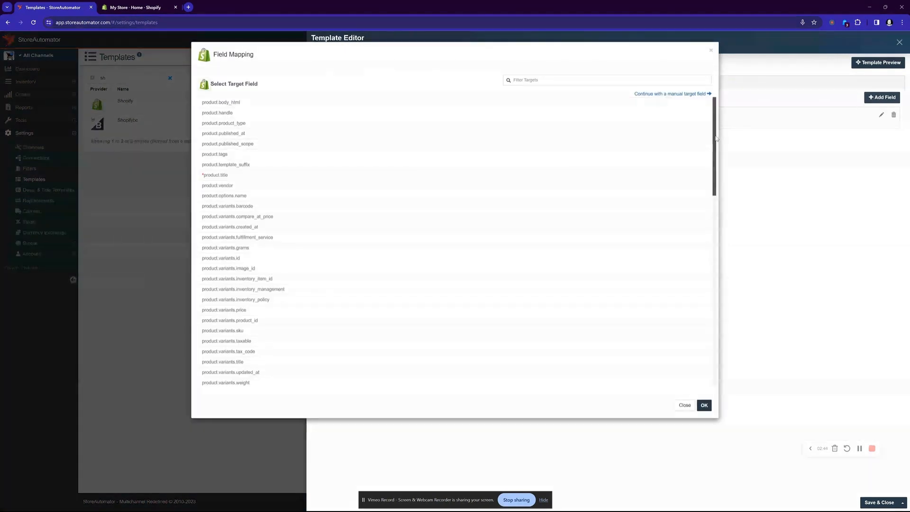
{"action": "left_click_drag", "start_coordinate": [714, 149], "coordinate": [739, 114]}
{"action": "left_click", "coordinate": [710, 51]}
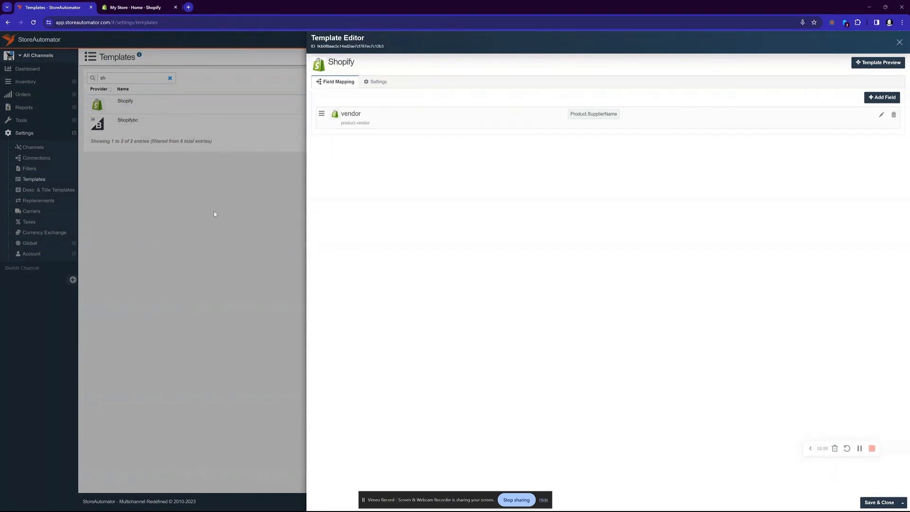
Switch to the Shopify admin and open the Candle Season product metafield definition in the custom data settings
{"action": "left_click", "coordinate": [137, 7]}
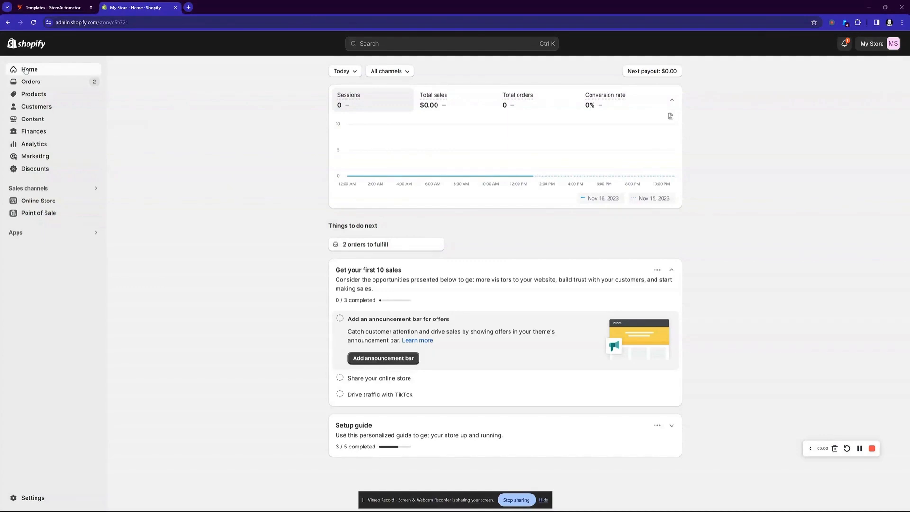
{"action": "left_click", "coordinate": [41, 498]}
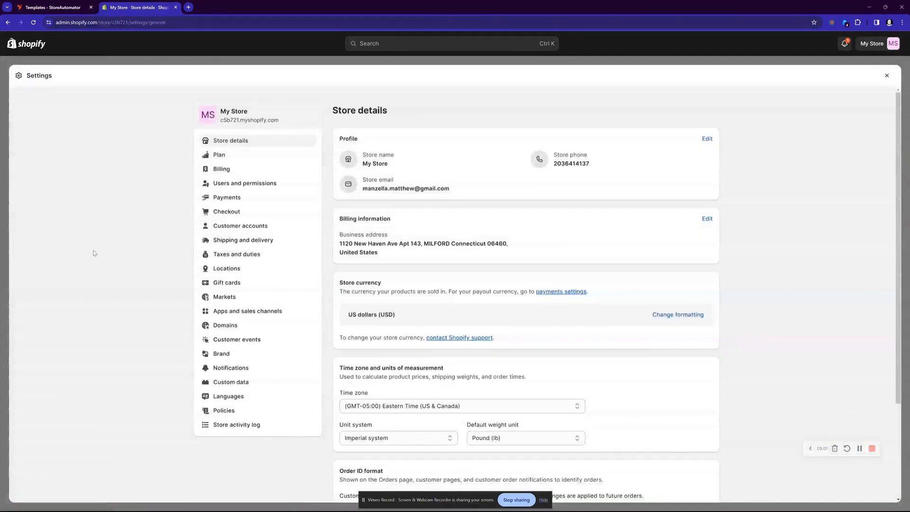
{"action": "left_click", "coordinate": [230, 383]}
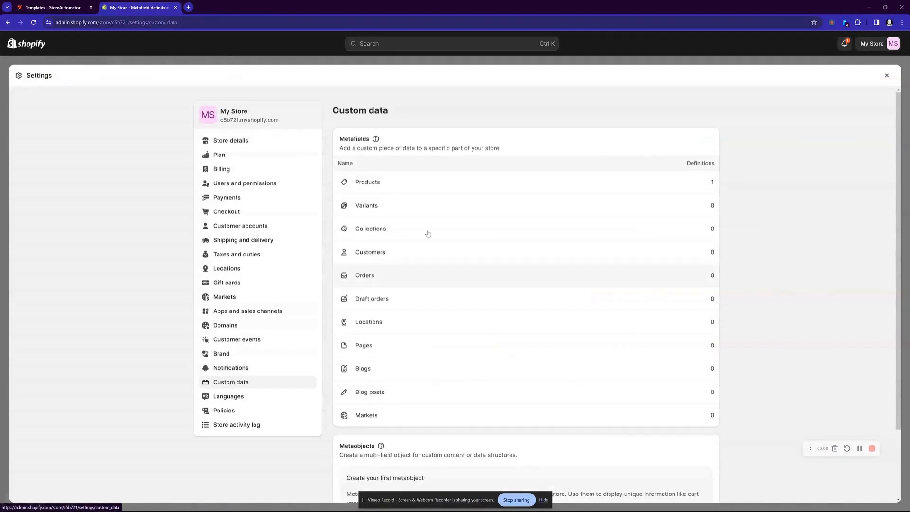
{"action": "left_click", "coordinate": [410, 184]}
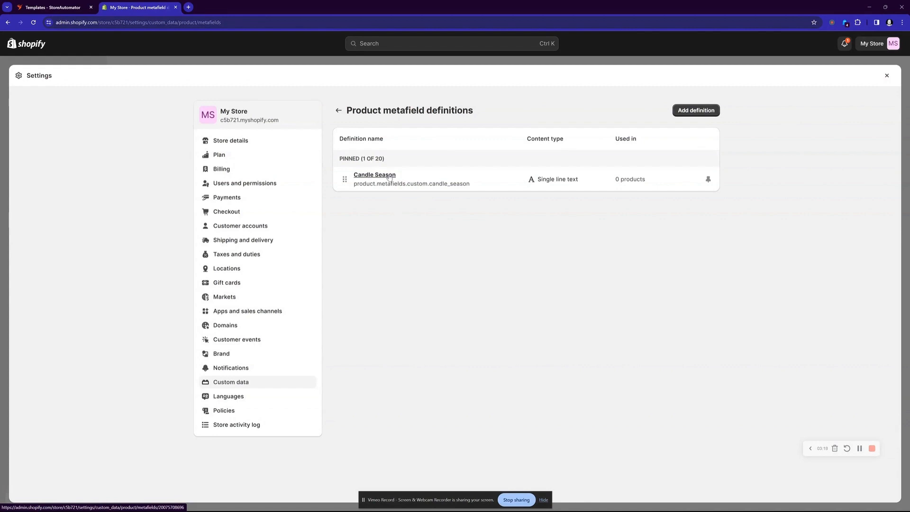
{"action": "left_click", "coordinate": [412, 184]}
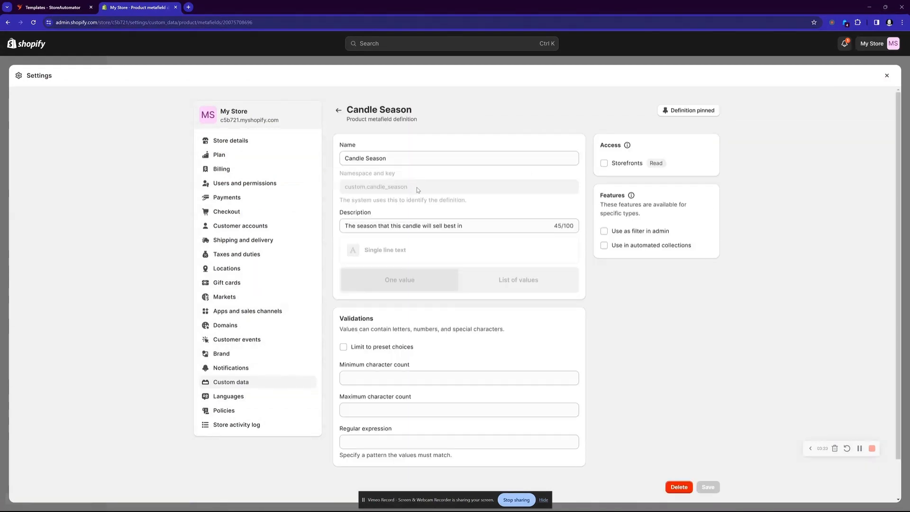
Copy the Candle Season metafield's namespace and key, custom.candle_season, and return to the product metafield definitions
{"action": "left_click_drag", "start_coordinate": [418, 190], "coordinate": [346, 190]}
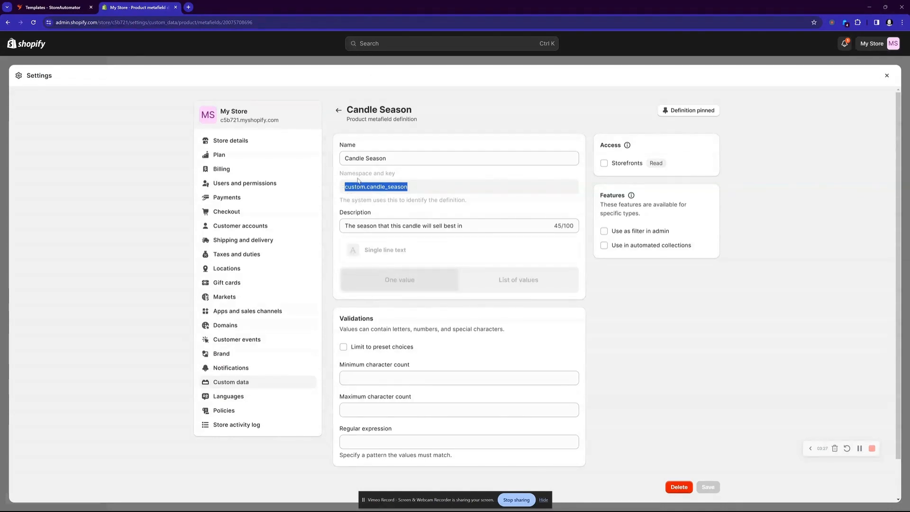
{"action": "right_click", "coordinate": [384, 188]}
{"action": "left_click", "coordinate": [395, 196]}
{"action": "key", "text": "alt+Left"}
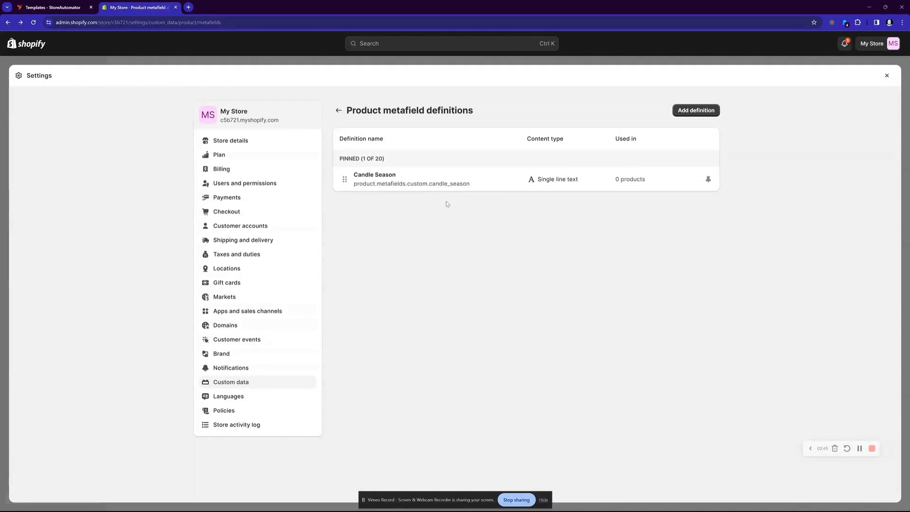
Switch back to StoreAutomator and start another field mapping, bringing up the metafield entry among the target fields
{"action": "left_click", "coordinate": [46, 9]}
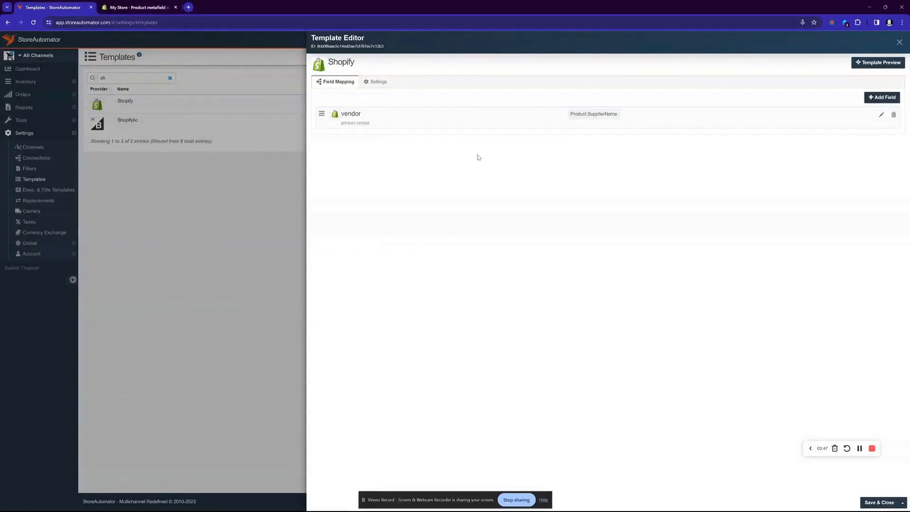
{"action": "left_click", "coordinate": [872, 98]}
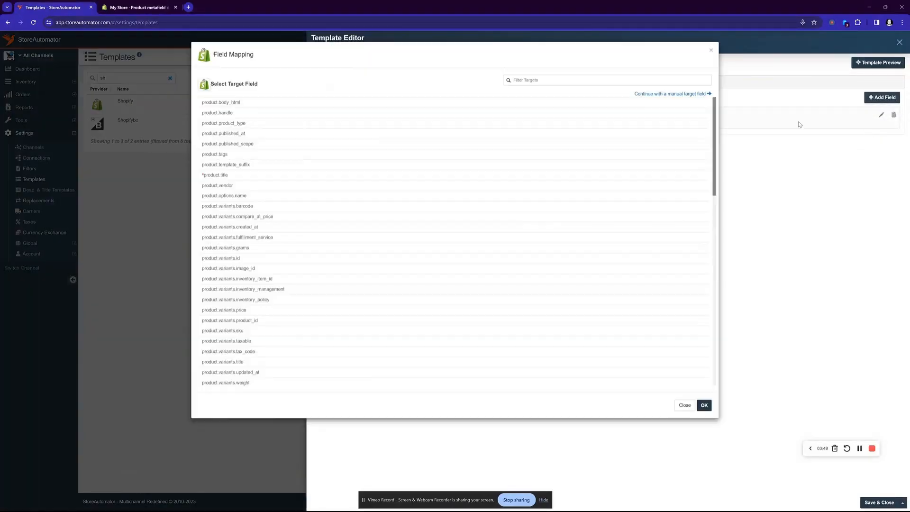
{"action": "left_click_drag", "start_coordinate": [715, 179], "coordinate": [715, 341]}
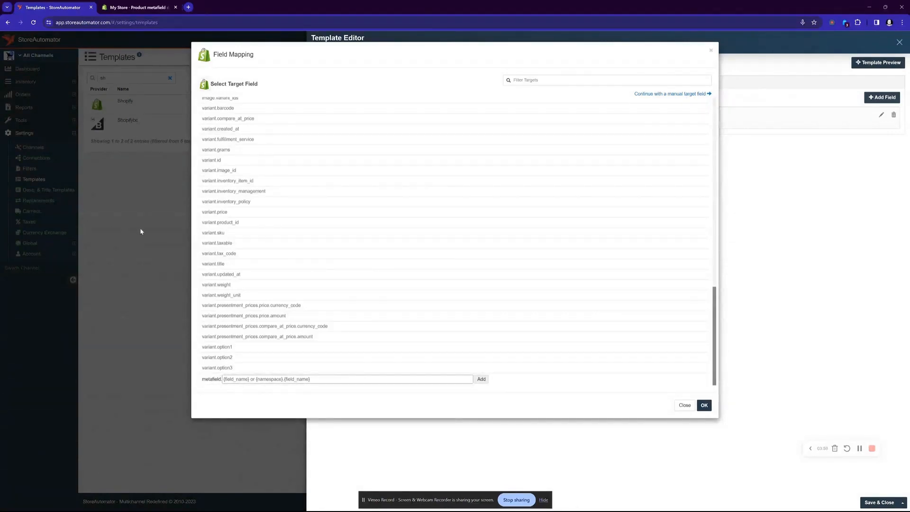
Switch to the Shopify admin and open the Candle Season metafield definition to check its namespace and key
{"action": "left_click", "coordinate": [154, 7]}
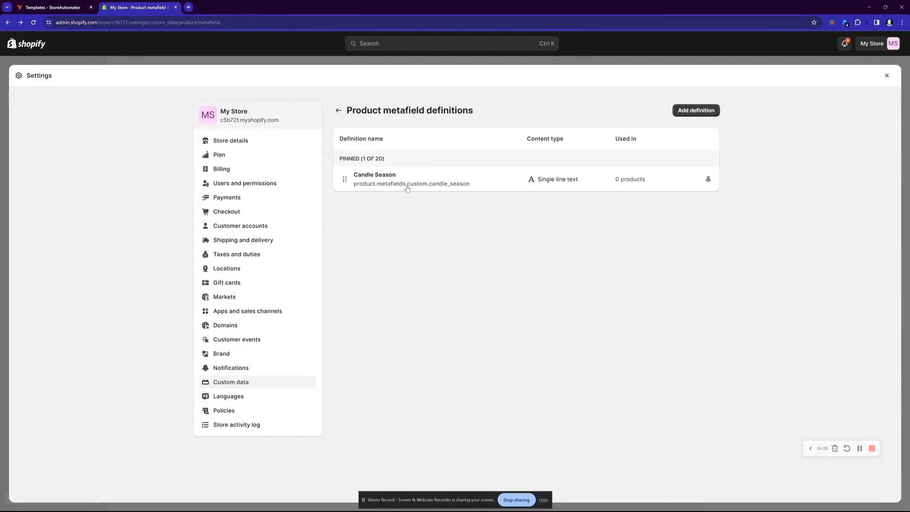
{"action": "left_click", "coordinate": [454, 188]}
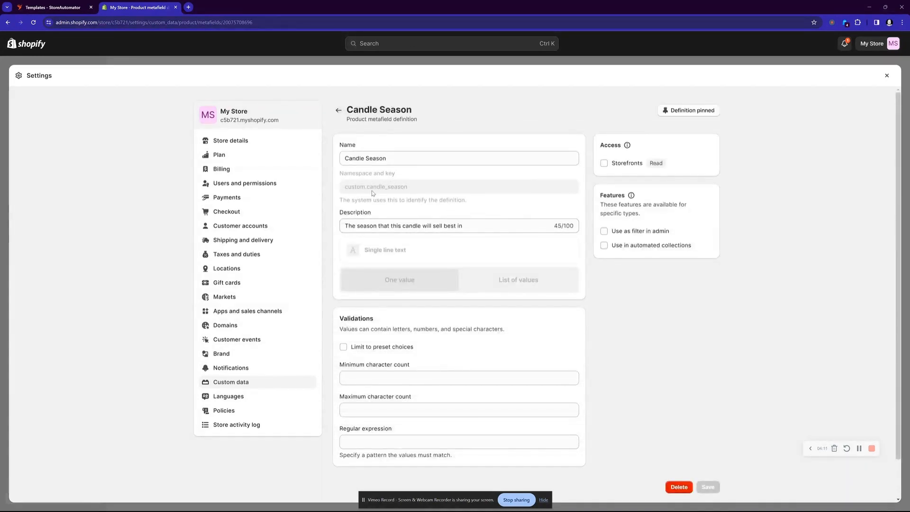
Return to StoreAutomator, add custom.candle_season as the metafield target field, and start its source field with Product
{"action": "left_click", "coordinate": [53, 7]}
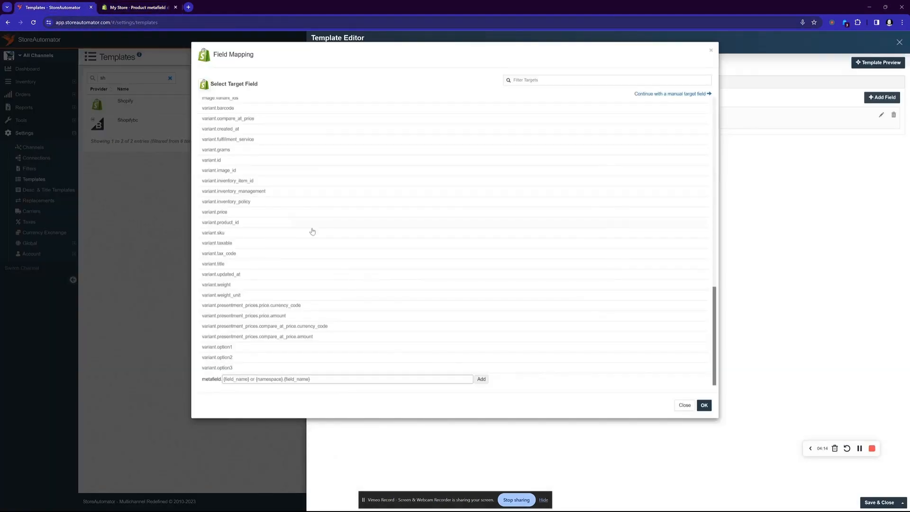
{"action": "left_click", "coordinate": [240, 379]}
{"action": "key", "text": "ctrl+v"}
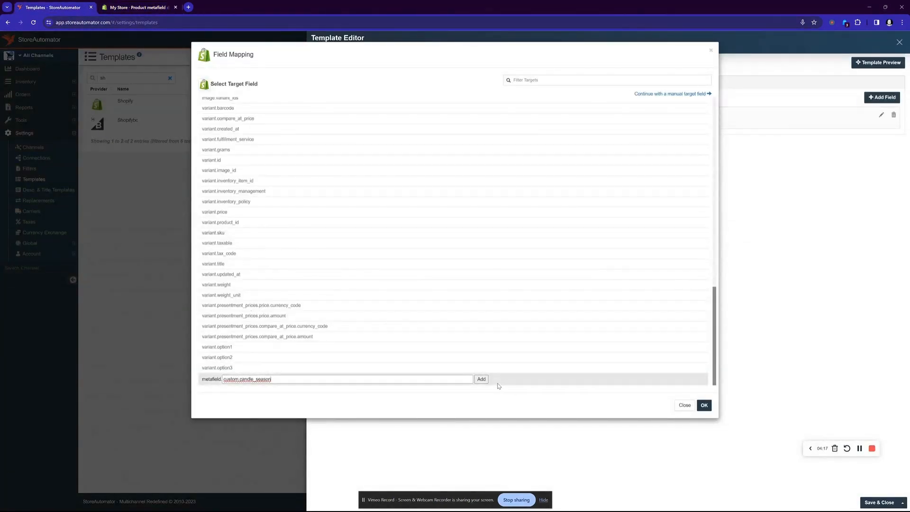
{"action": "left_click", "coordinate": [480, 379]}
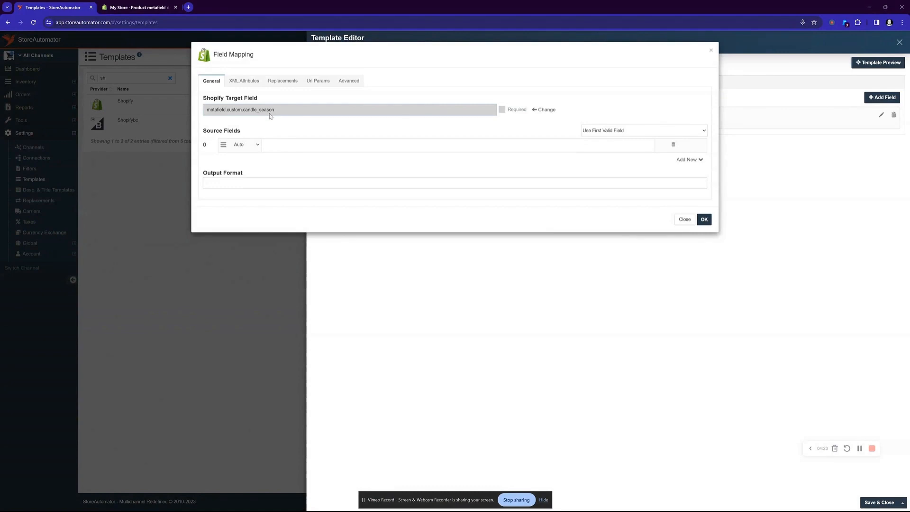
{"action": "left_click", "coordinate": [275, 146]}
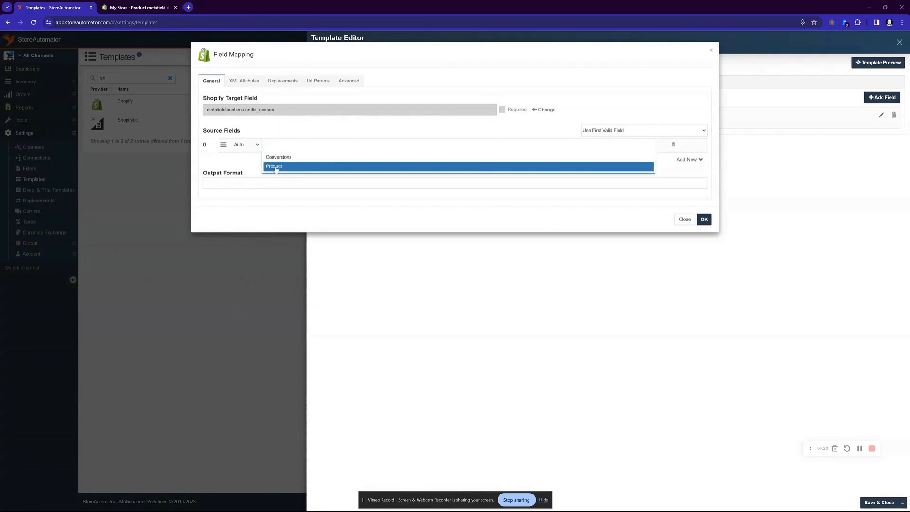
{"action": "left_click", "coordinate": [276, 167]}
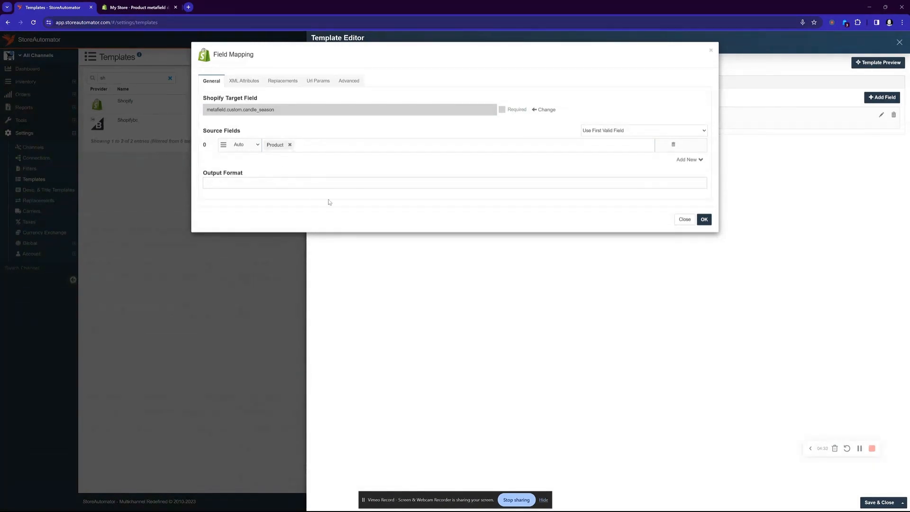
Extend the Product source field with CustomFields and a [Candle Season] entry
{"action": "left_click", "coordinate": [302, 145]}
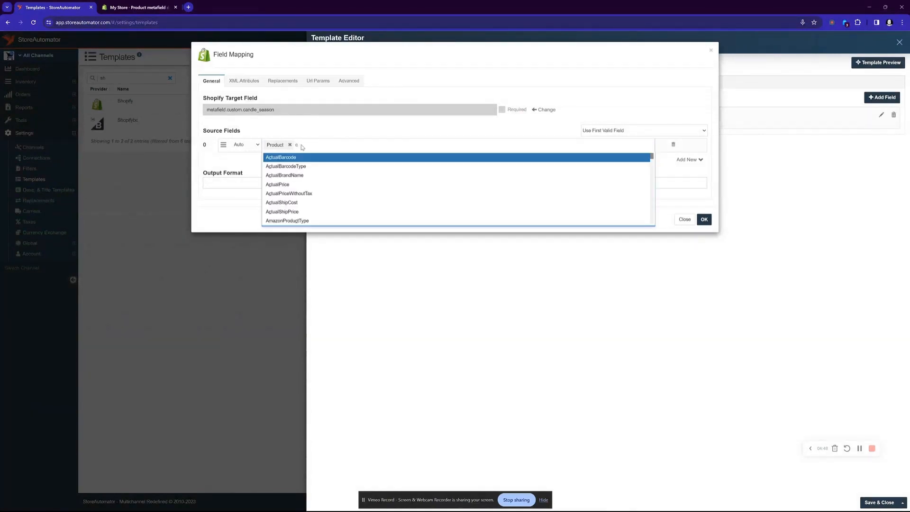
{"action": "type", "text": "cust"}
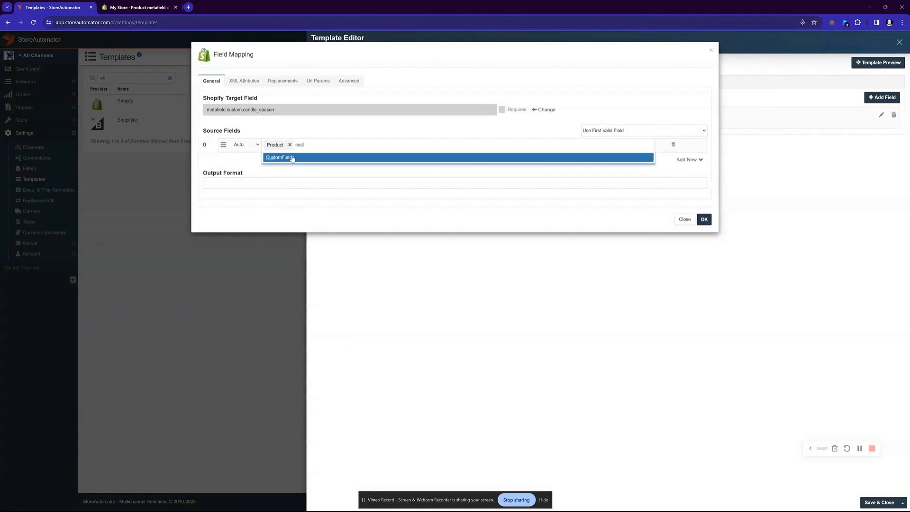
{"action": "left_click", "coordinate": [295, 157]}
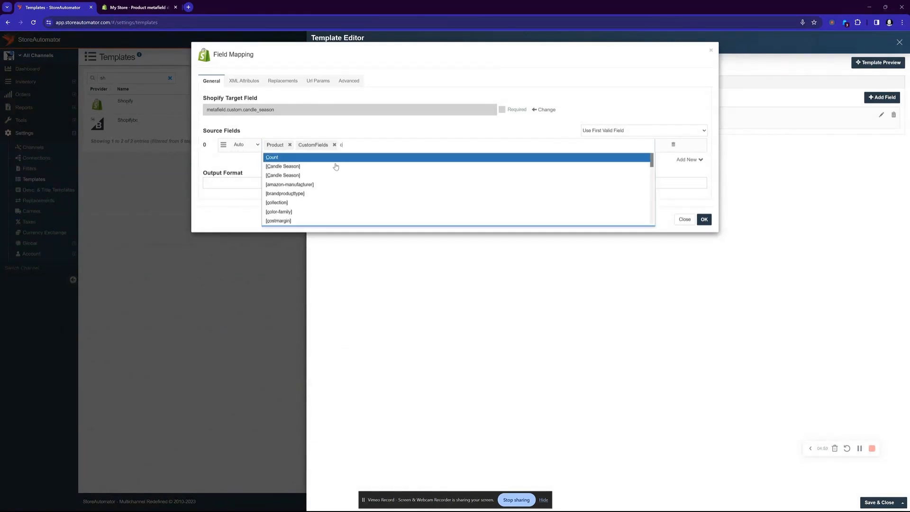
{"action": "left_click", "coordinate": [306, 158]}
{"action": "left_click", "coordinate": [356, 184]}
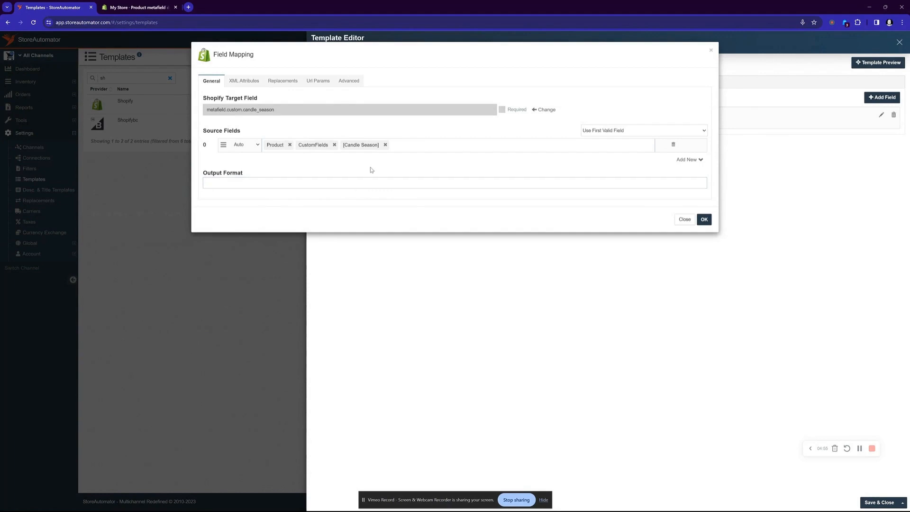
Remove [Candle Season] and CustomFields from the source field and try searching directly under Product for "cand"
{"action": "left_click", "coordinate": [385, 145]}
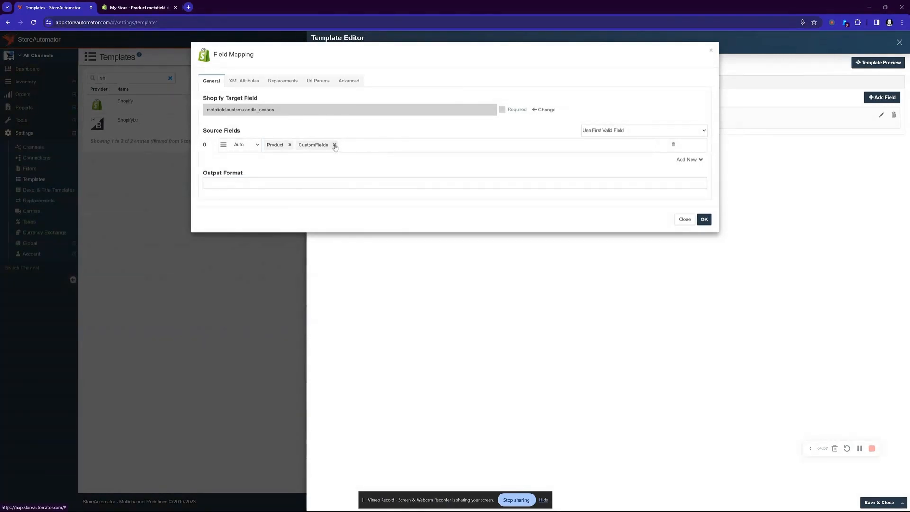
{"action": "left_click", "coordinate": [334, 144]}
{"action": "type", "text": "cand"}
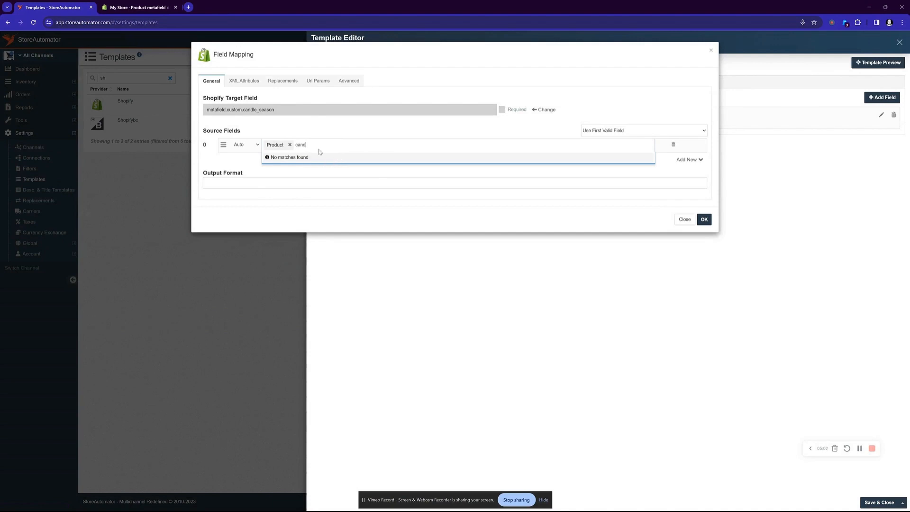
{"action": "key", "text": "BackSpace"}
{"action": "key", "text": "BackSpace"}
{"action": "key", "text": "BackSpace"}
{"action": "key", "text": "BackSpace"}
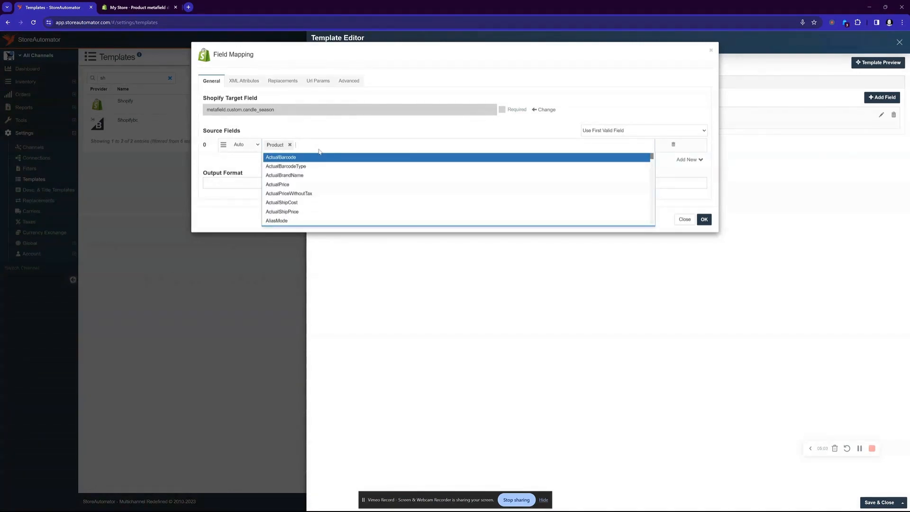
Complete the source path after Product by selecting CustomFields and the [Candle Season] custom field
{"action": "type", "text": "ct Cu"}
{"action": "type", "text": "st"}
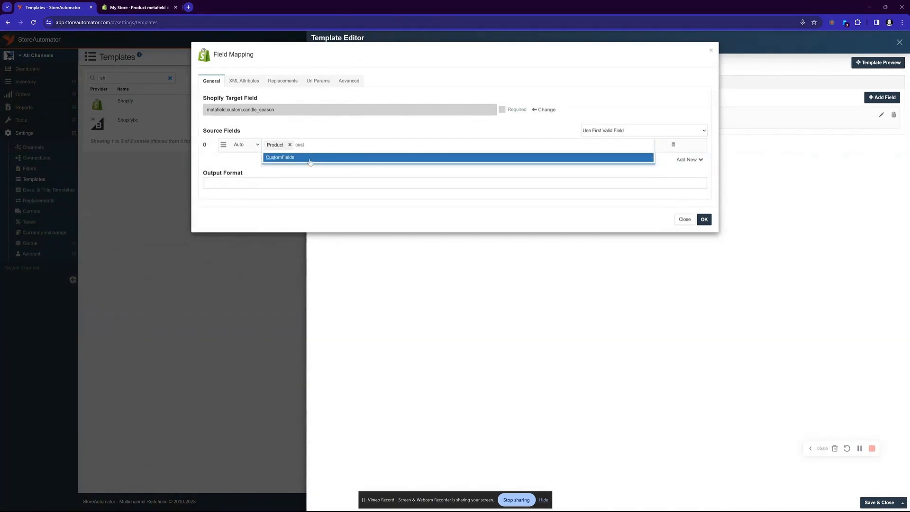
{"action": "left_click", "coordinate": [310, 161]}
{"action": "type", "text": "ca"}
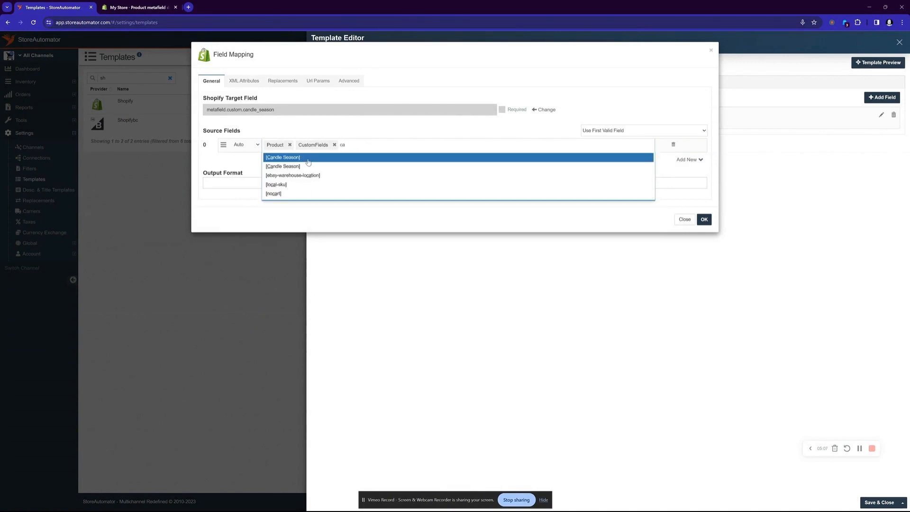
{"action": "left_click", "coordinate": [307, 162]}
Confirm the candle_season field mapping, then save and close the Shopify template
{"action": "left_click", "coordinate": [702, 219]}
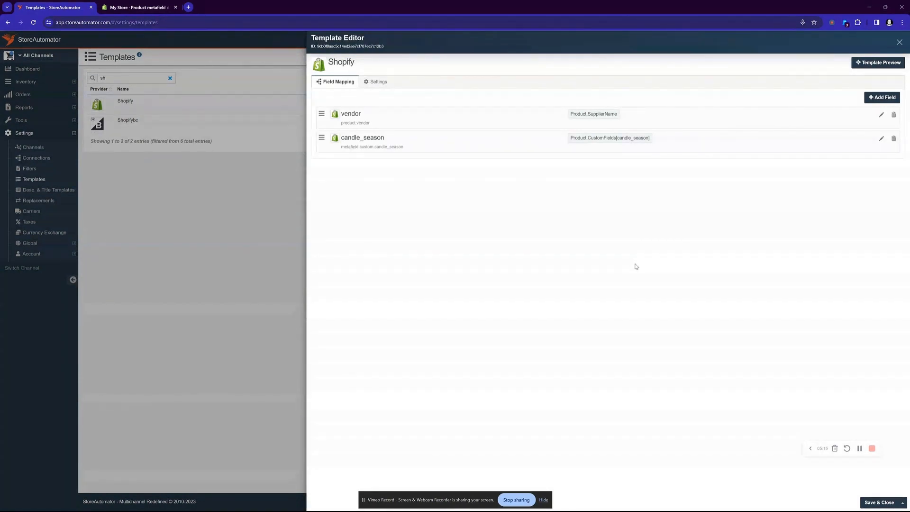
{"action": "left_click", "coordinate": [876, 503]}
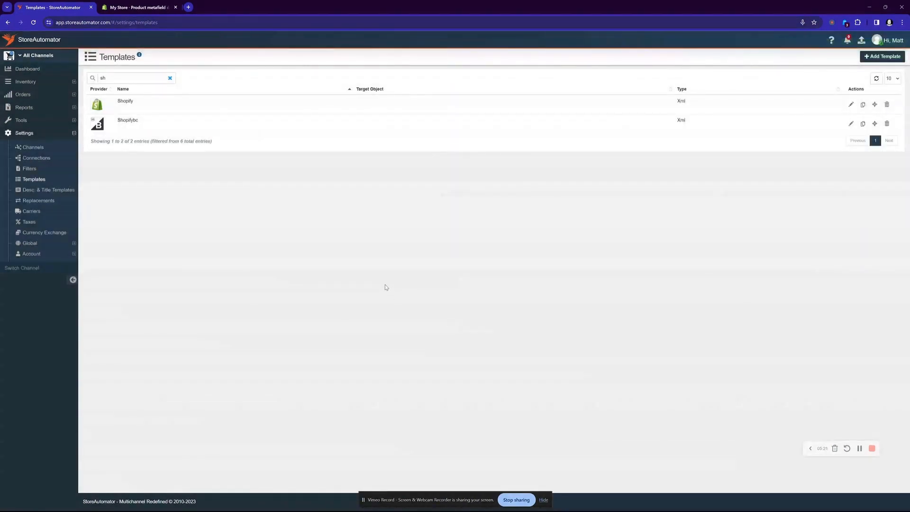
{"action": "left_click", "coordinate": [872, 449]}
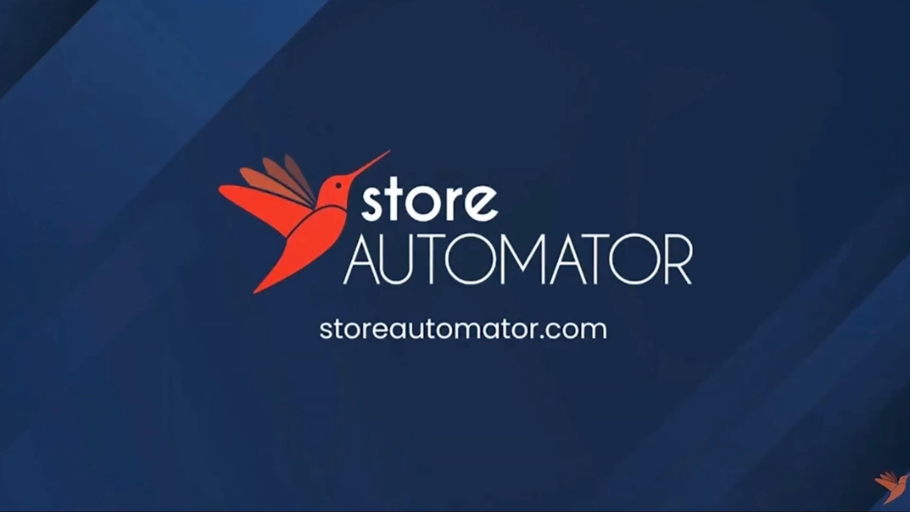